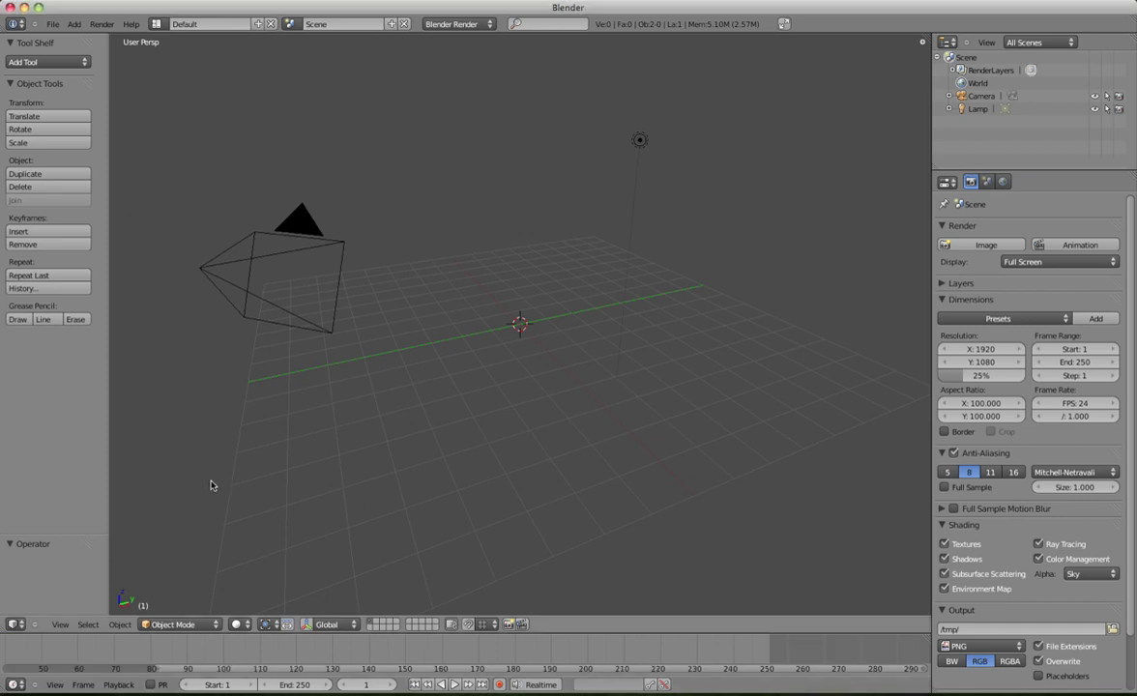
- Add a text object at the scene centre and switch to top view
{"action": "key", "text": "shift+a"}
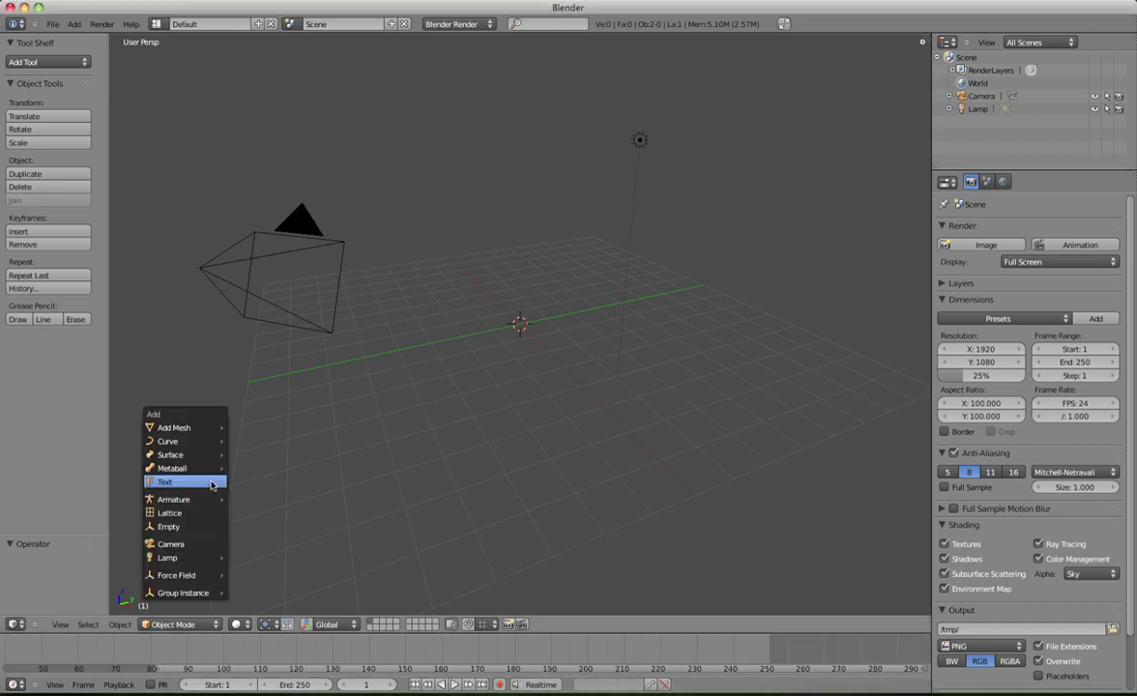
{"action": "left_click", "coordinate": [211, 483]}
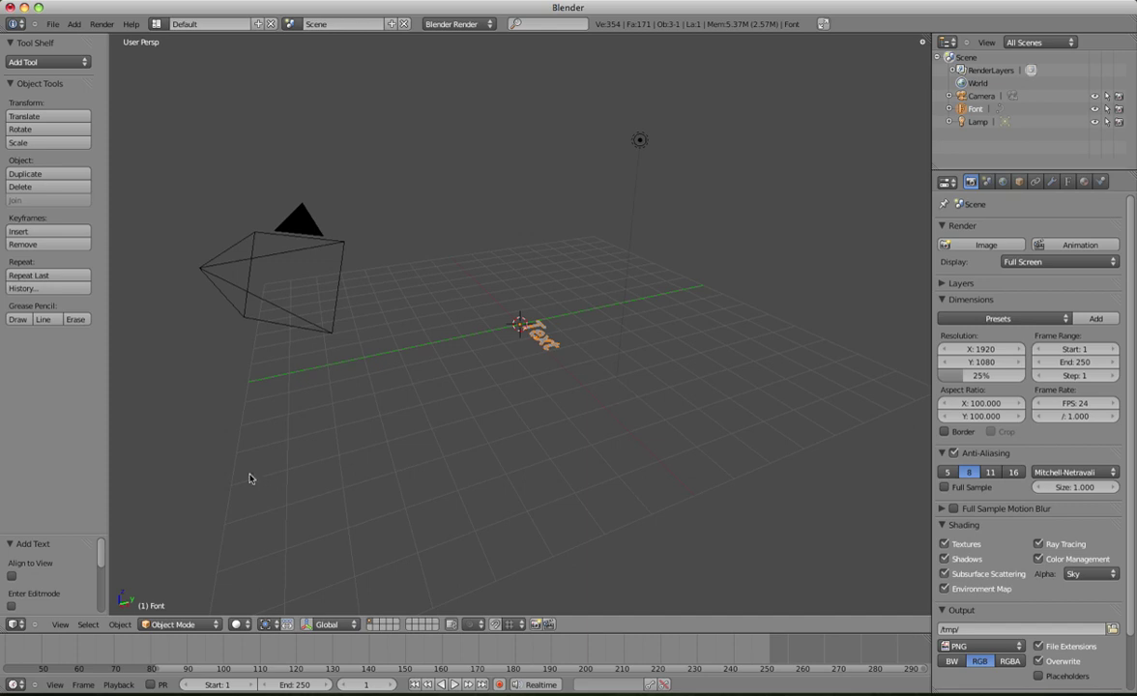
{"action": "key", "text": "KP_7"}
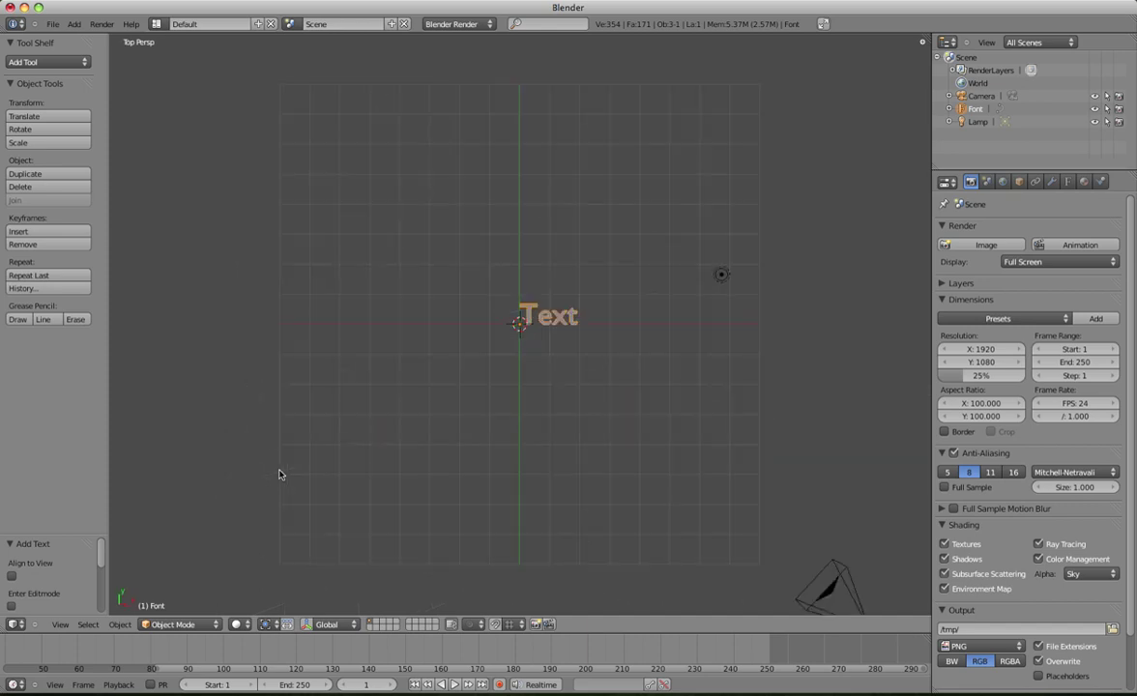
- Replace the default word 'Text' with 'MORPH'
{"action": "key", "text": "Tab"}
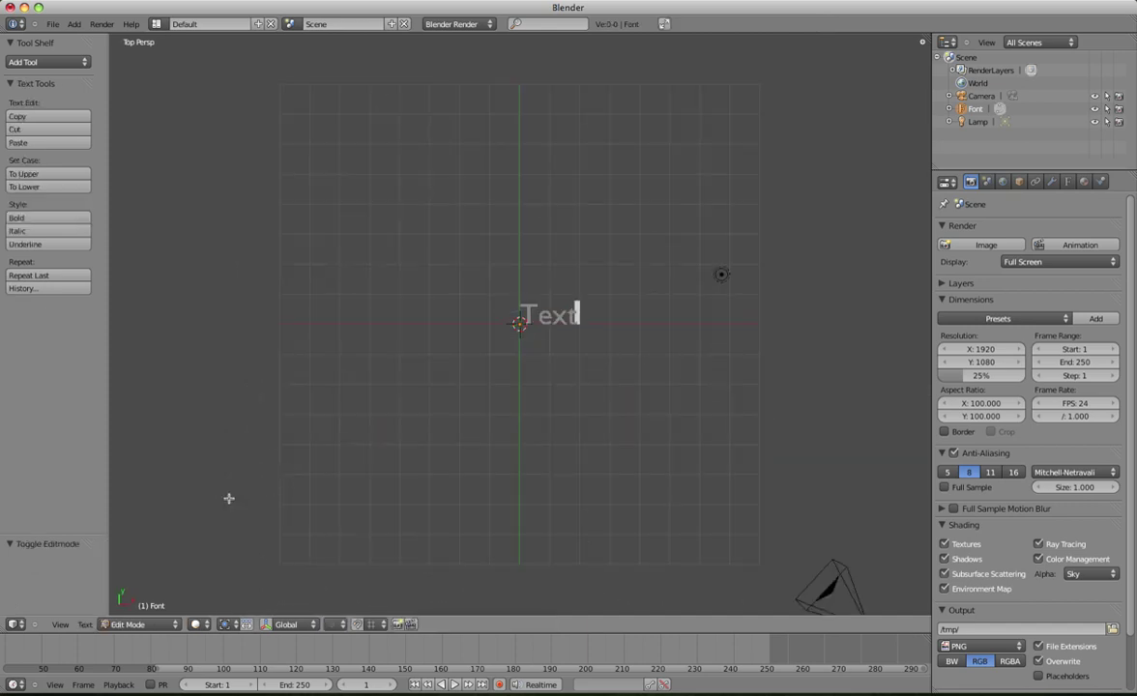
{"action": "key", "text": "BackSpace"}
{"action": "key", "text": "BackSpace"}
{"action": "key", "text": "BackSpace"}
{"action": "key", "text": "BackSpace"}
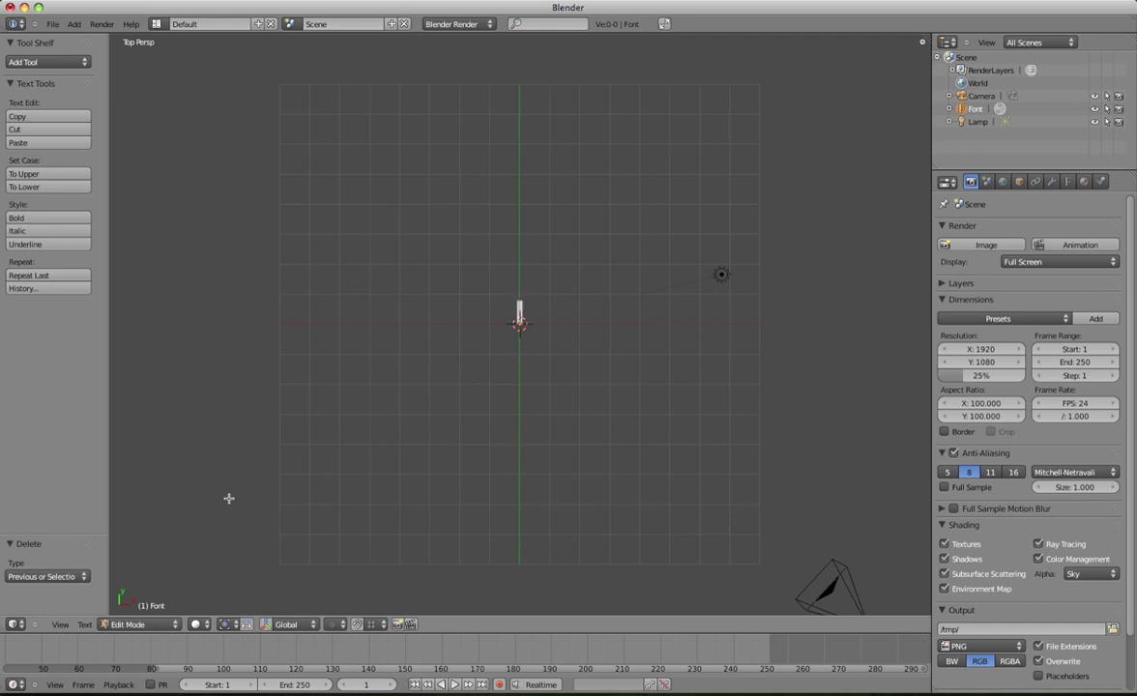
{"action": "type", "text": "MOR"}
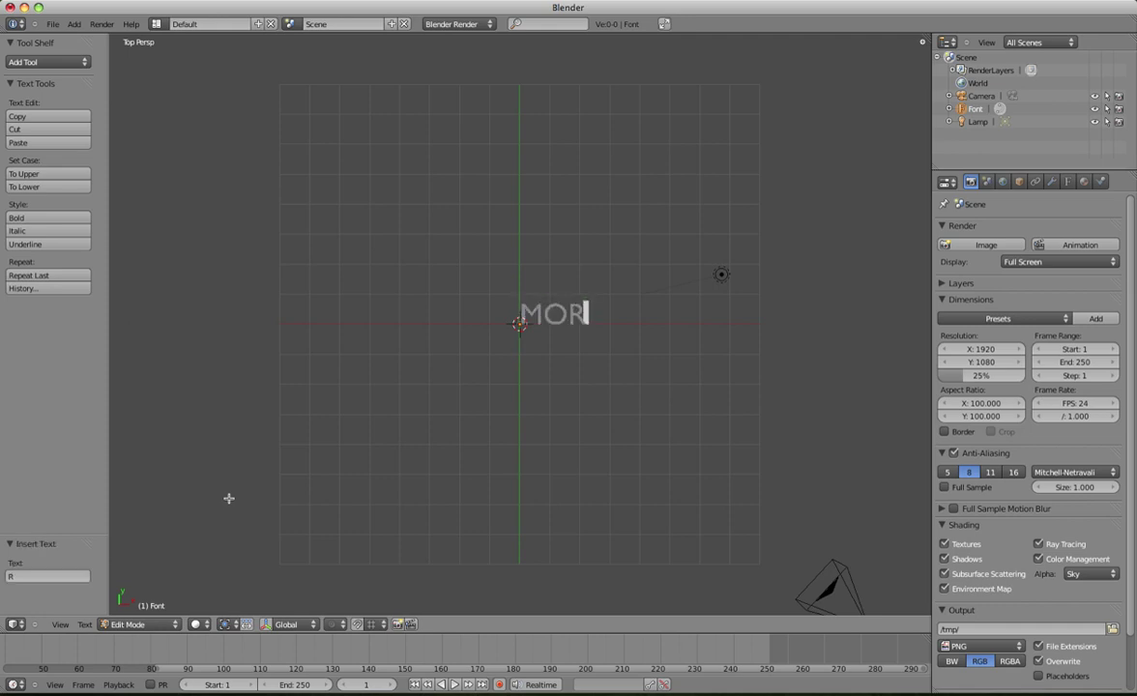
{"action": "type", "text": "PH"}
- Scale the MORPH text to about 2.004 and set its paragraph alignment to Center
{"action": "key", "text": "Tab"}
{"action": "key", "text": "s"}
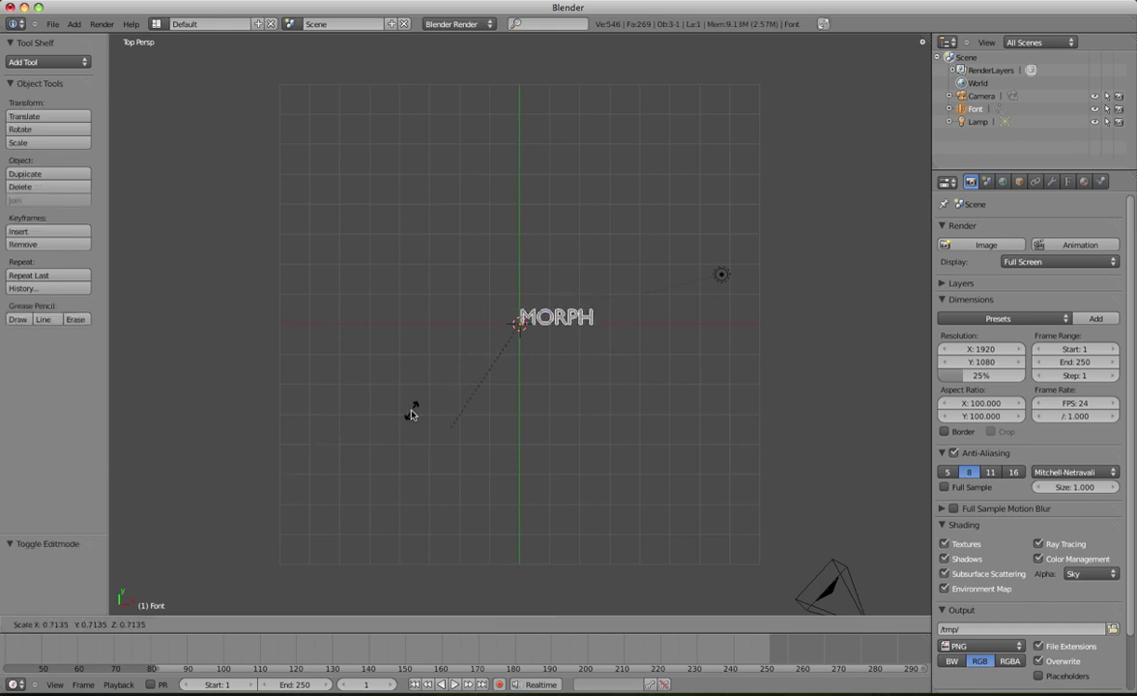
{"action": "left_click", "coordinate": [416, 411]}
{"action": "key", "text": "s"}
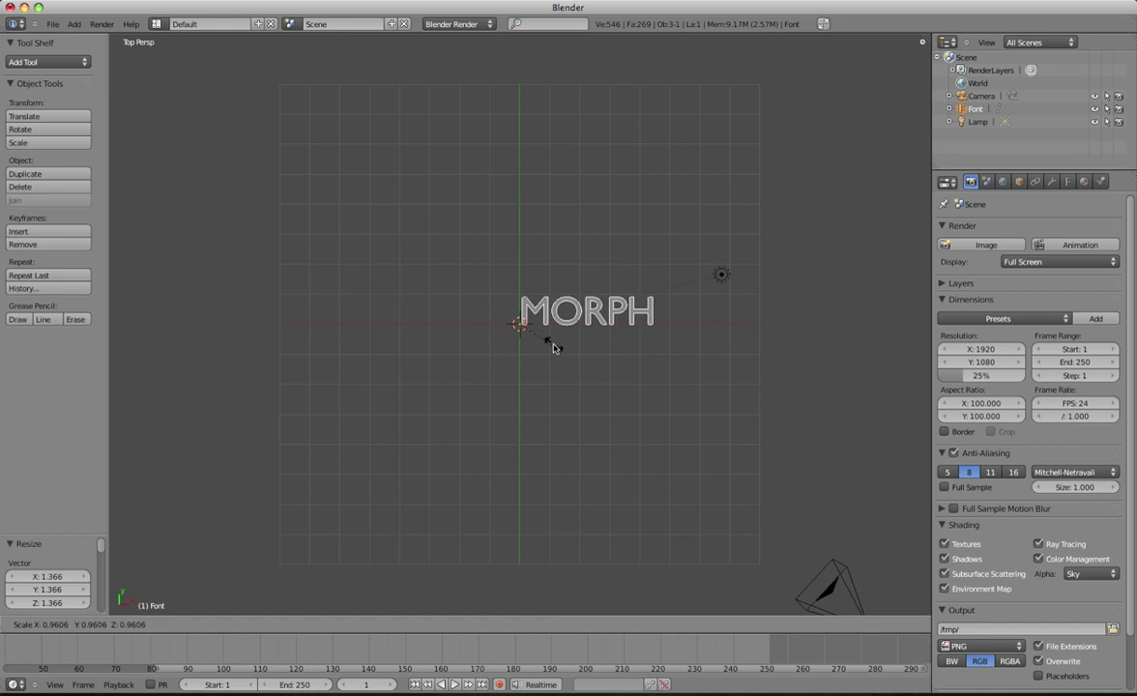
{"action": "left_click", "coordinate": [549, 394]}
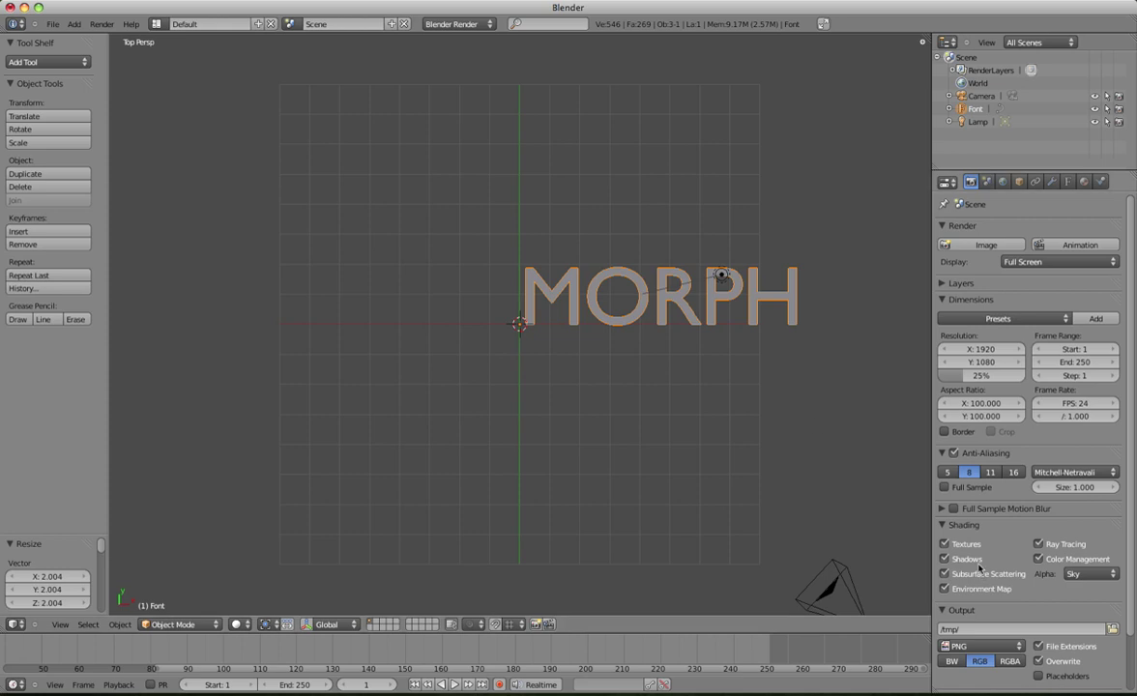
{"action": "left_click", "coordinate": [1069, 183]}
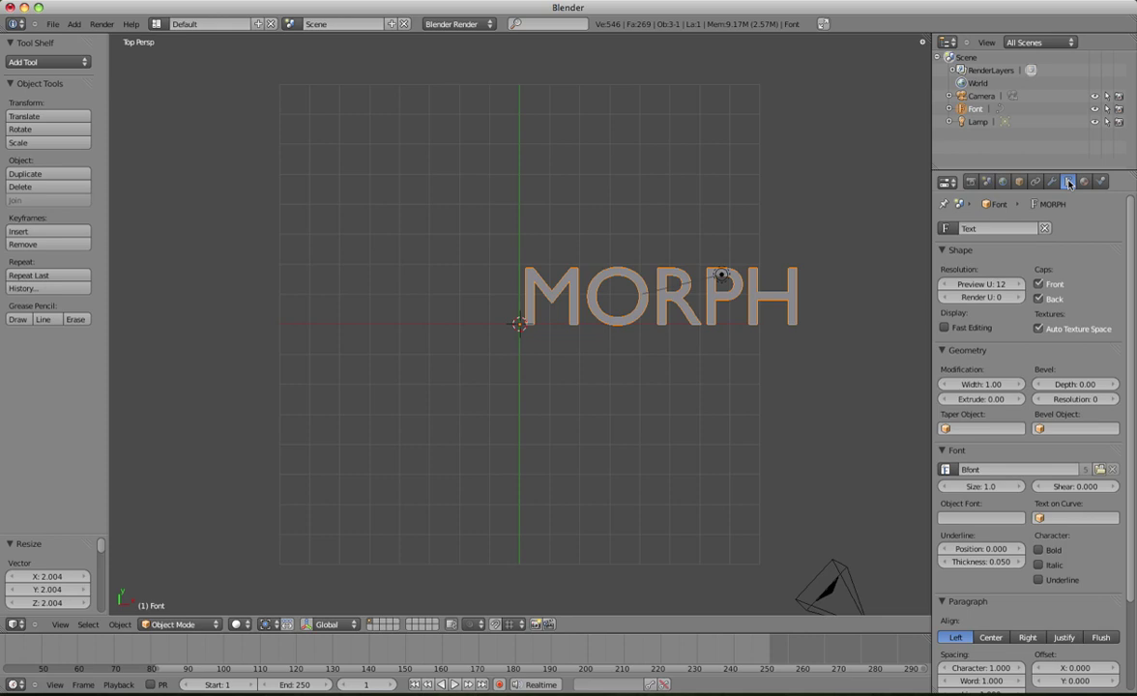
{"action": "left_click", "coordinate": [992, 638]}
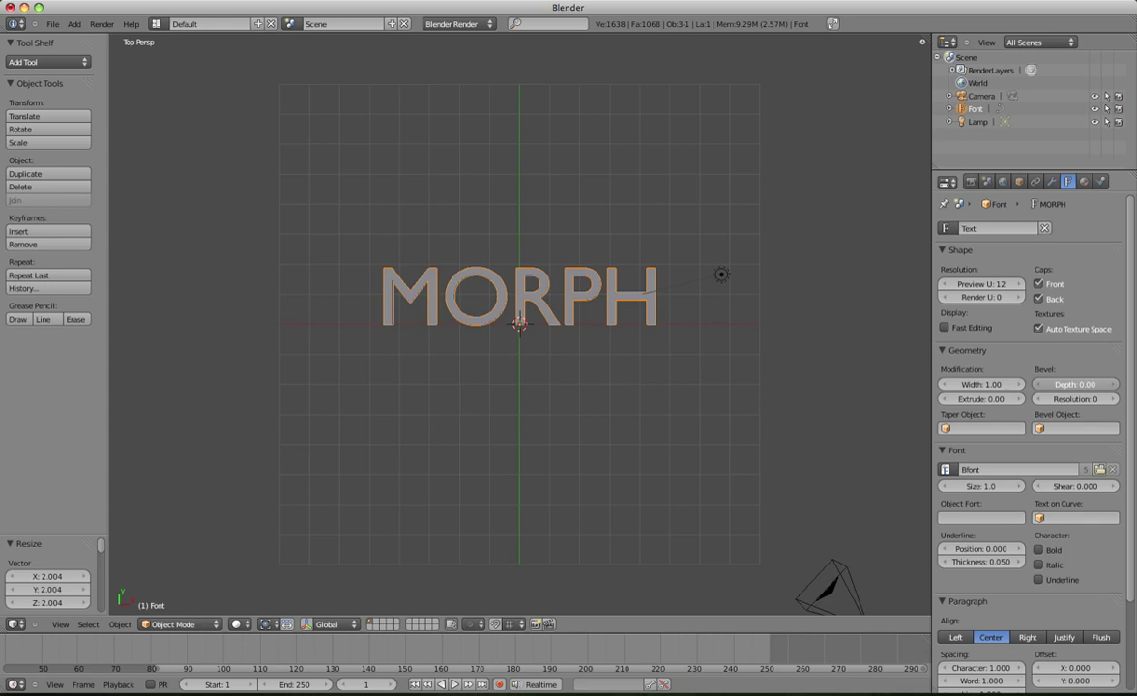
- Give the MORPH letters a 0.03 bevel depth with bevel resolution 10
{"action": "left_click", "coordinate": [1114, 384]}
{"action": "left_click", "coordinate": [1114, 384]}
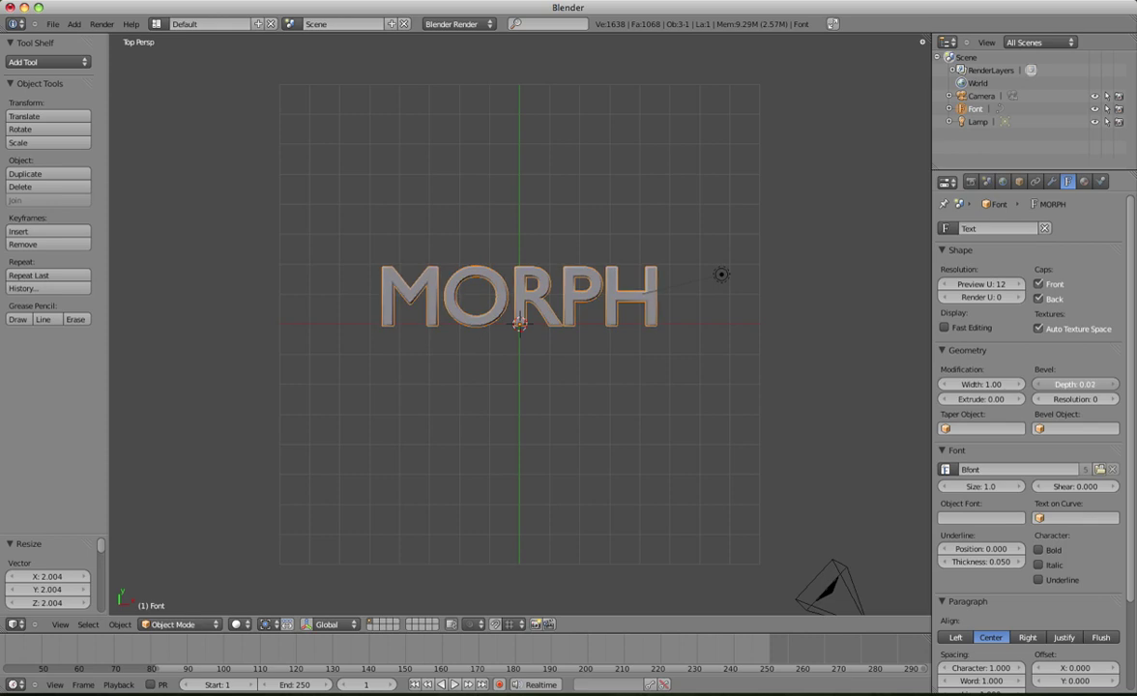
{"action": "left_click", "coordinate": [1114, 384]}
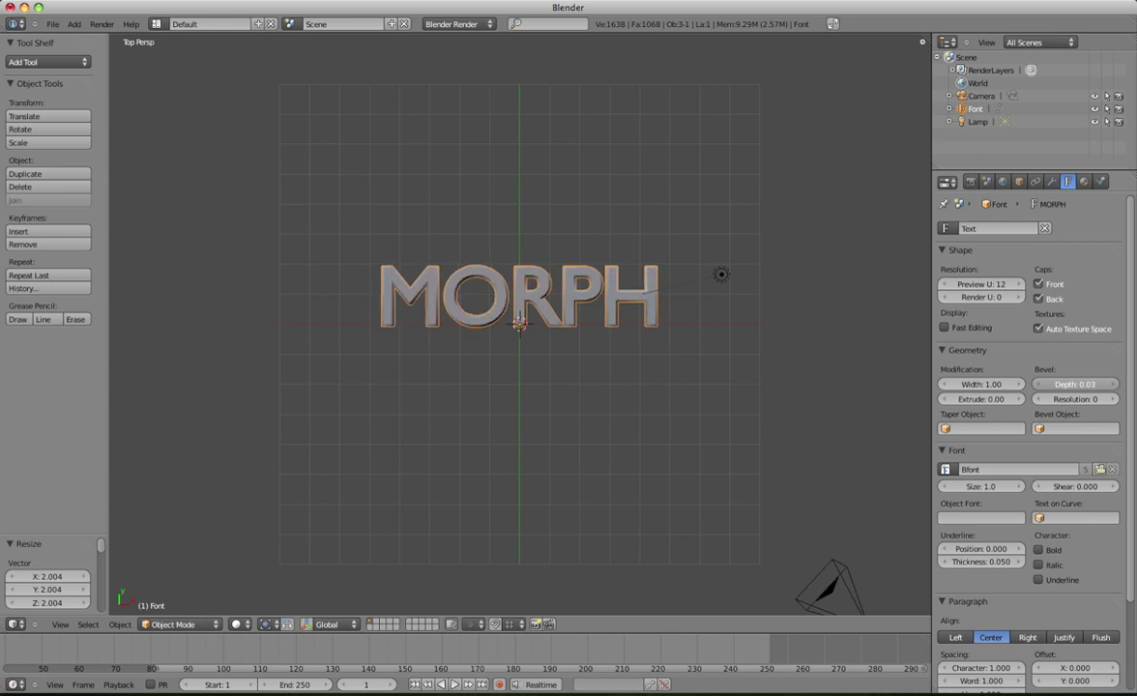
{"action": "left_click", "coordinate": [1076, 399]}
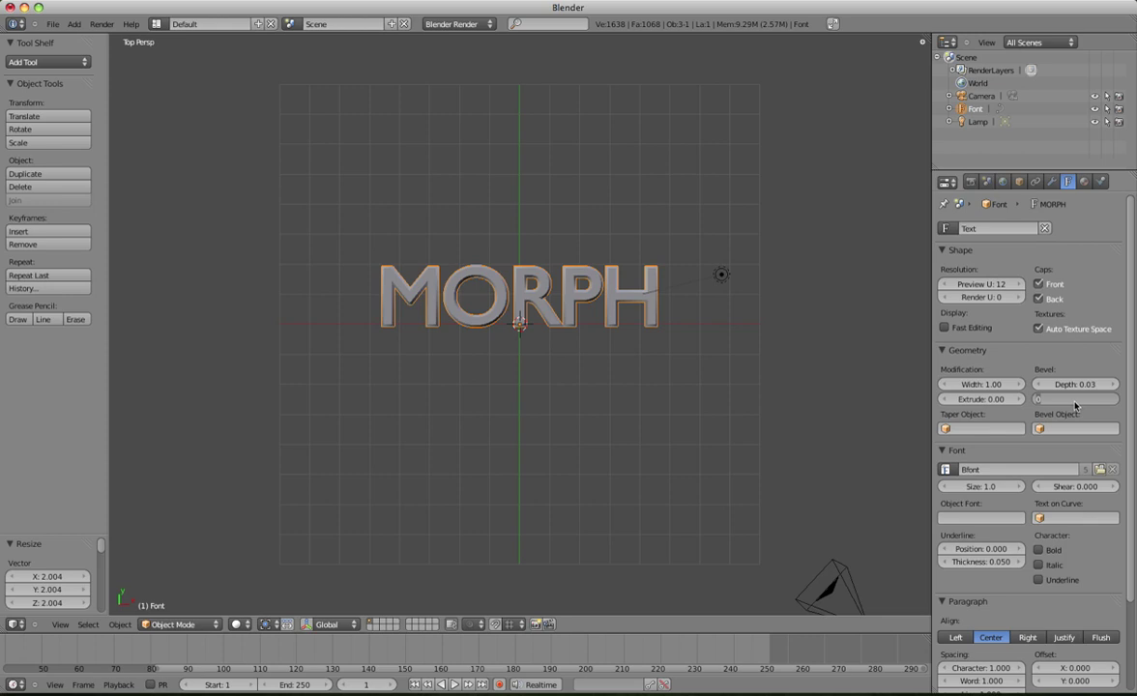
{"action": "type", "text": "10"}
{"action": "key", "text": "Return"}
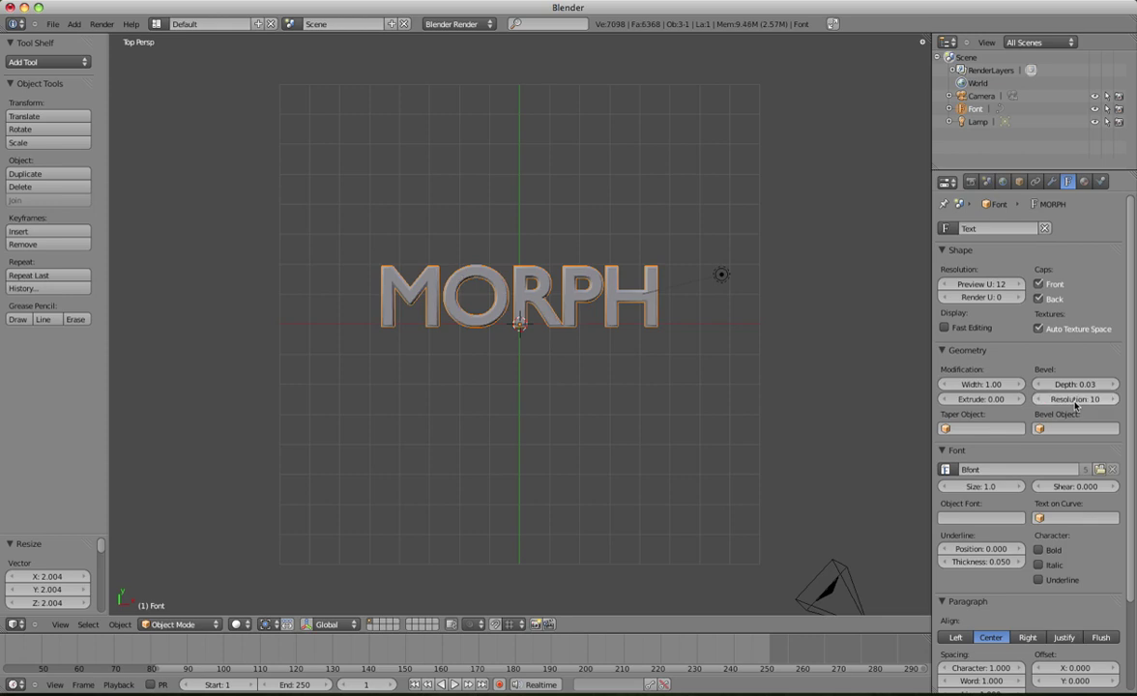
- Set the text's extrusion depth to 0.15
{"action": "left_click", "coordinate": [979, 399]}
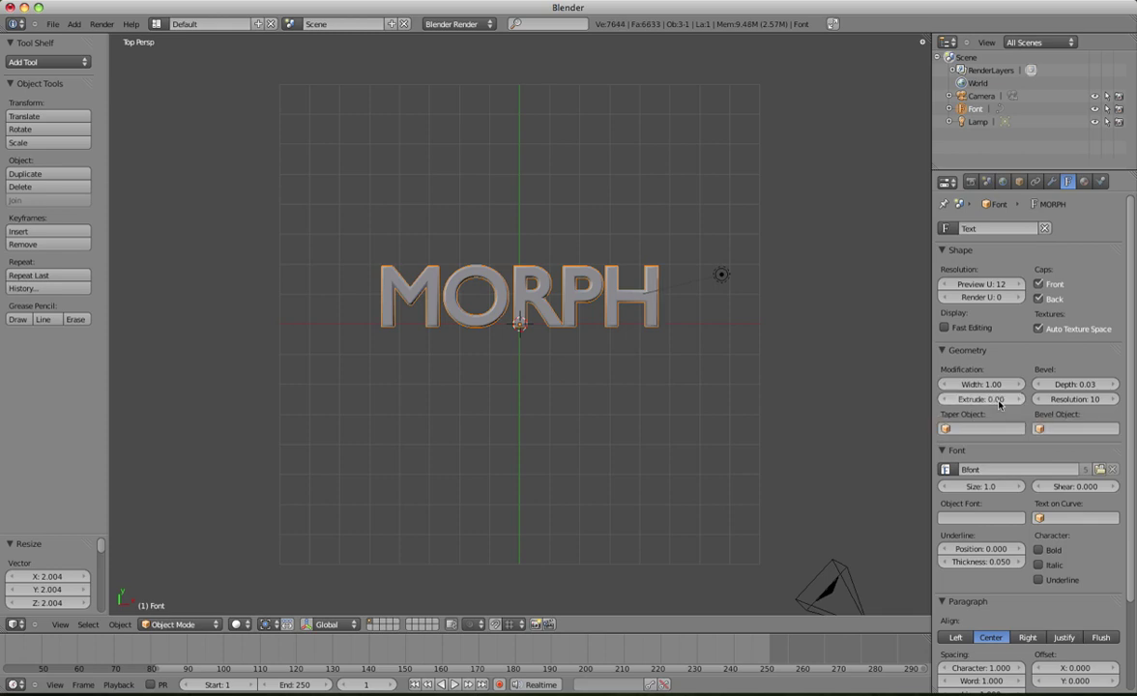
{"action": "type", "text": "0.001"}
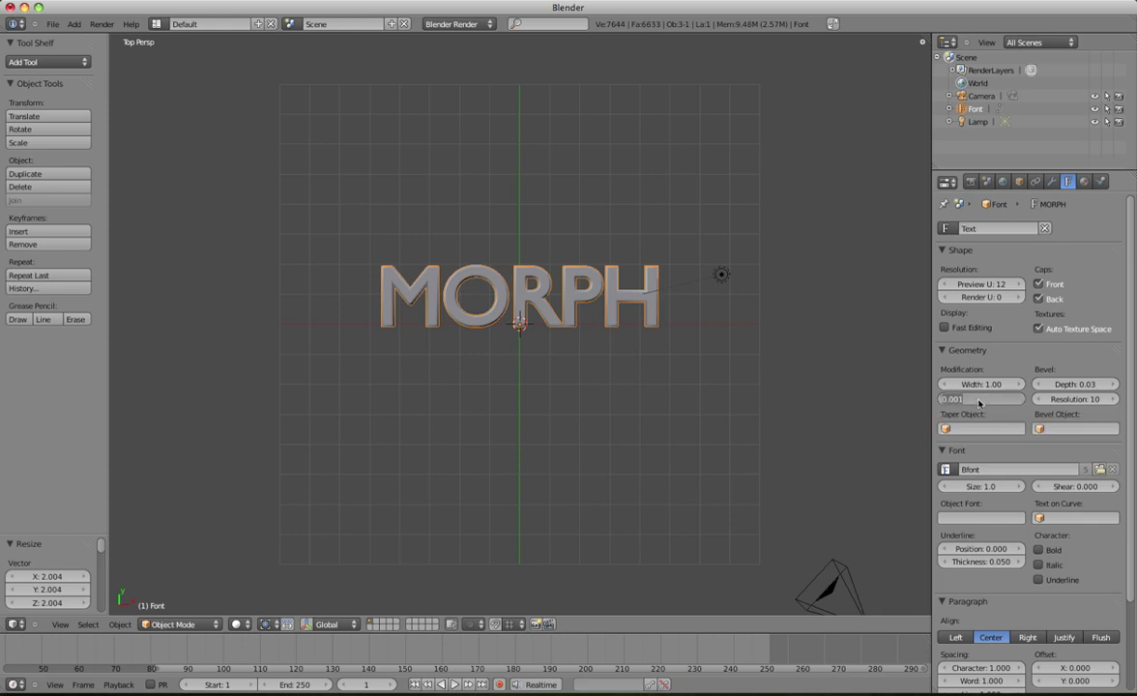
{"action": "type", "text": ".15"}
{"action": "key", "text": "Return"}
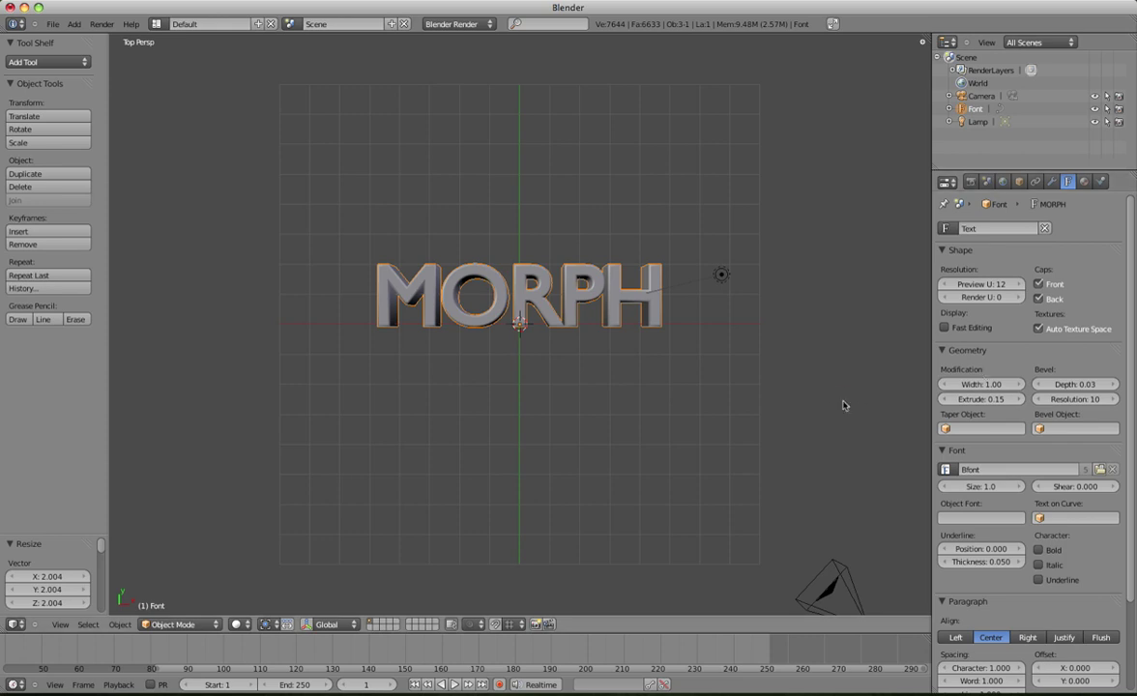
- Switch to camera view and move the camera to reframe the MORPH text
{"action": "key", "text": "KP_0"}
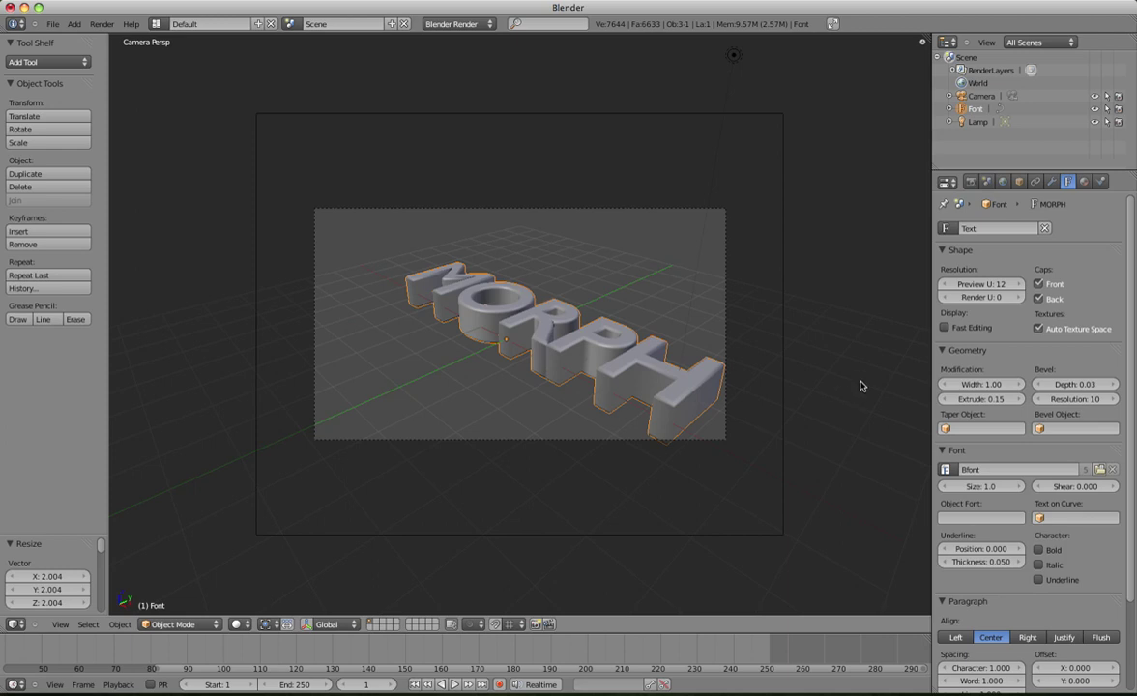
{"action": "right_click", "coordinate": [786, 387]}
{"action": "key", "text": "g"}
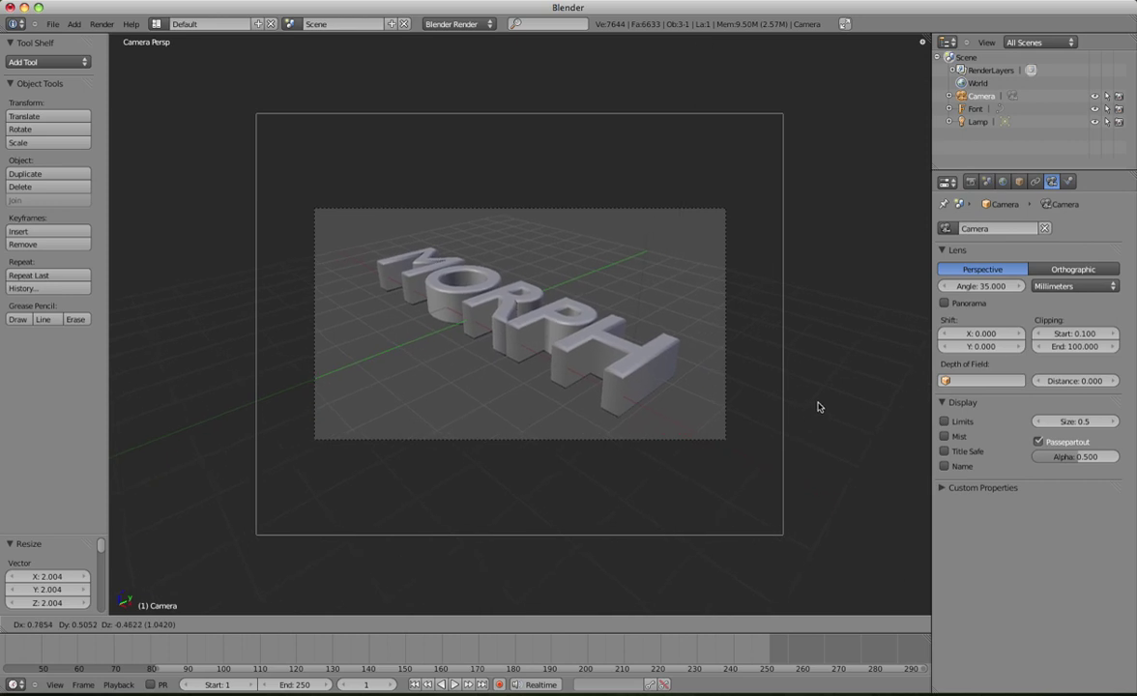
{"action": "left_click", "coordinate": [817, 404]}
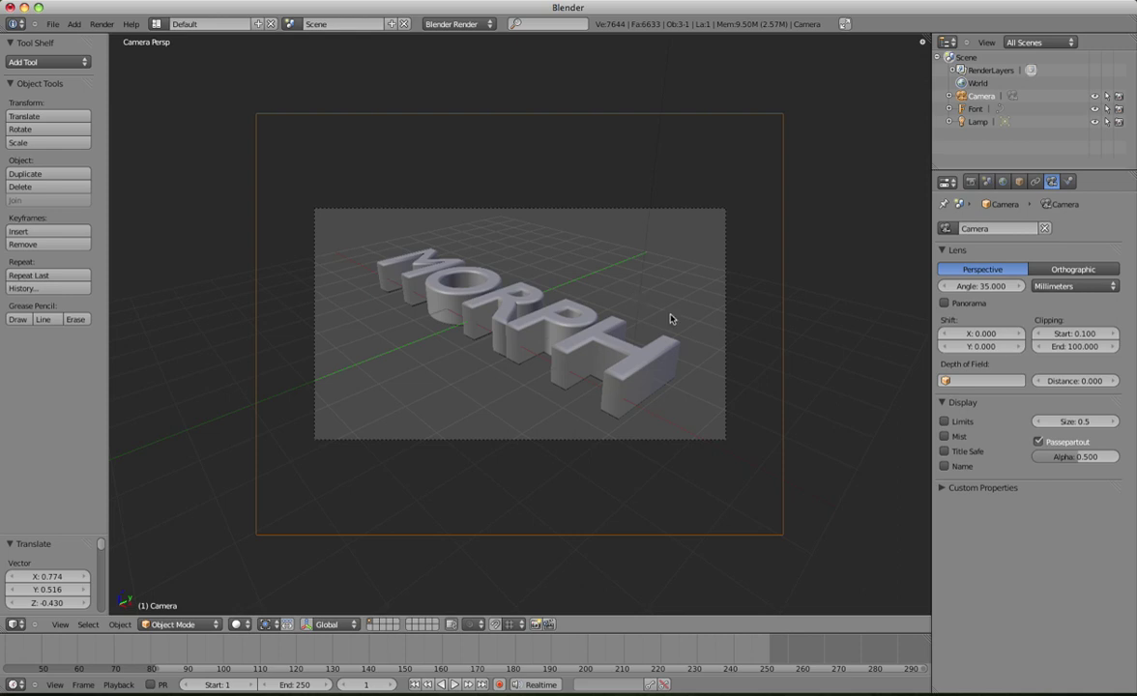
- Deselect everything, then select the MORPH text object
{"action": "key", "text": "a"}
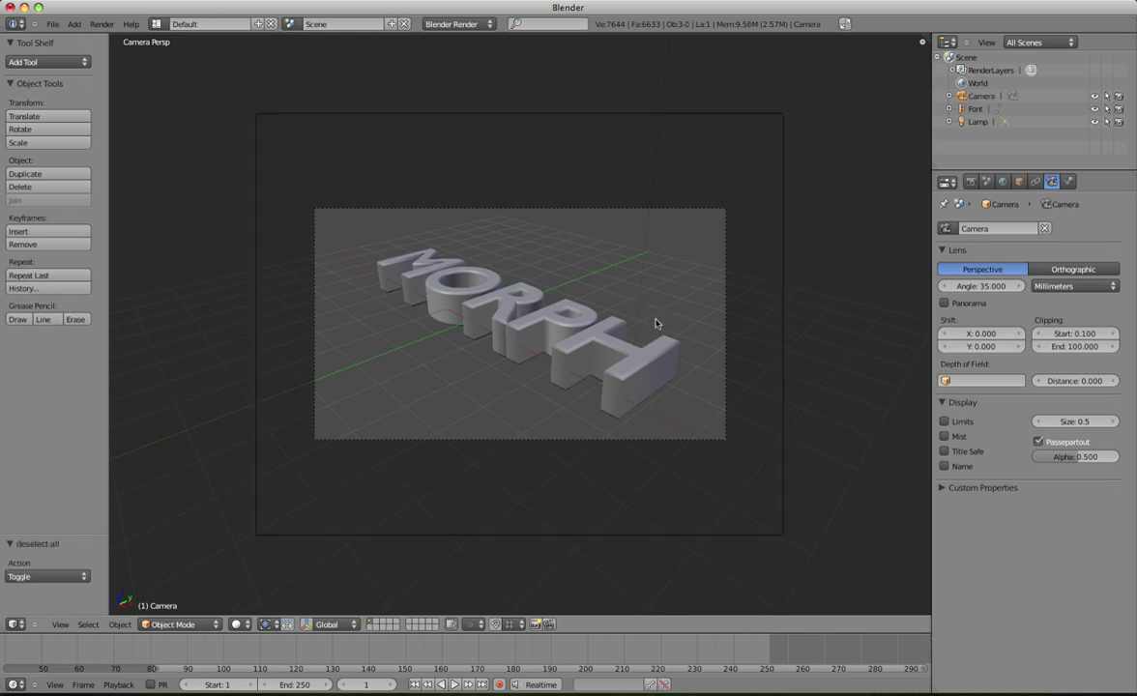
{"action": "left_click", "coordinate": [641, 361]}
{"action": "right_click", "coordinate": [637, 367]}
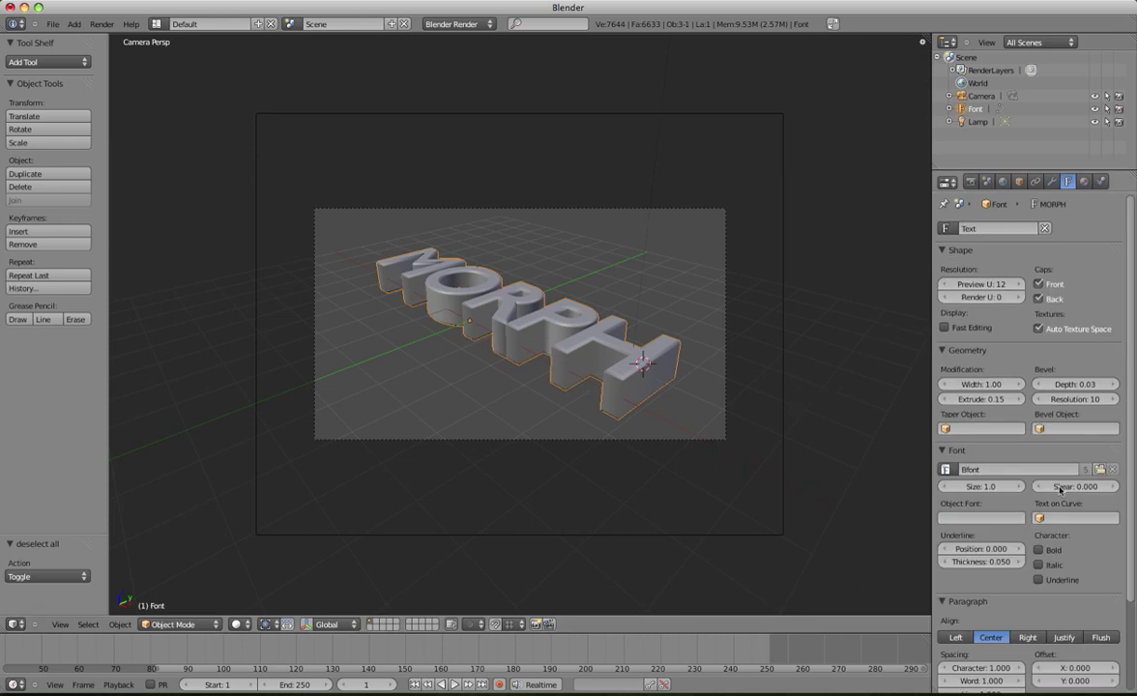
- Go to frame 20 and keyframe the text's Width at 1.00
{"action": "scroll", "coordinate": [1126, 550], "scroll_direction": "down", "scroll_amount": 2}
{"action": "scroll", "coordinate": [1126, 550], "scroll_direction": "up", "scroll_amount": 2}
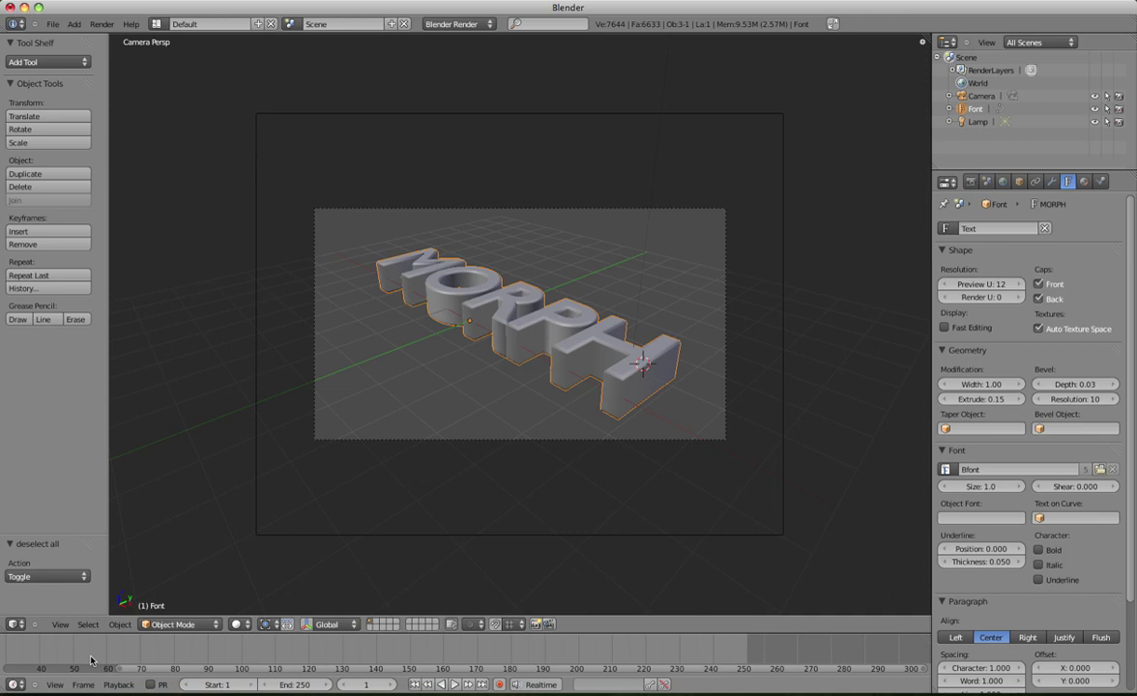
{"action": "scroll", "coordinate": [91, 660], "scroll_direction": "down", "scroll_amount": 2}
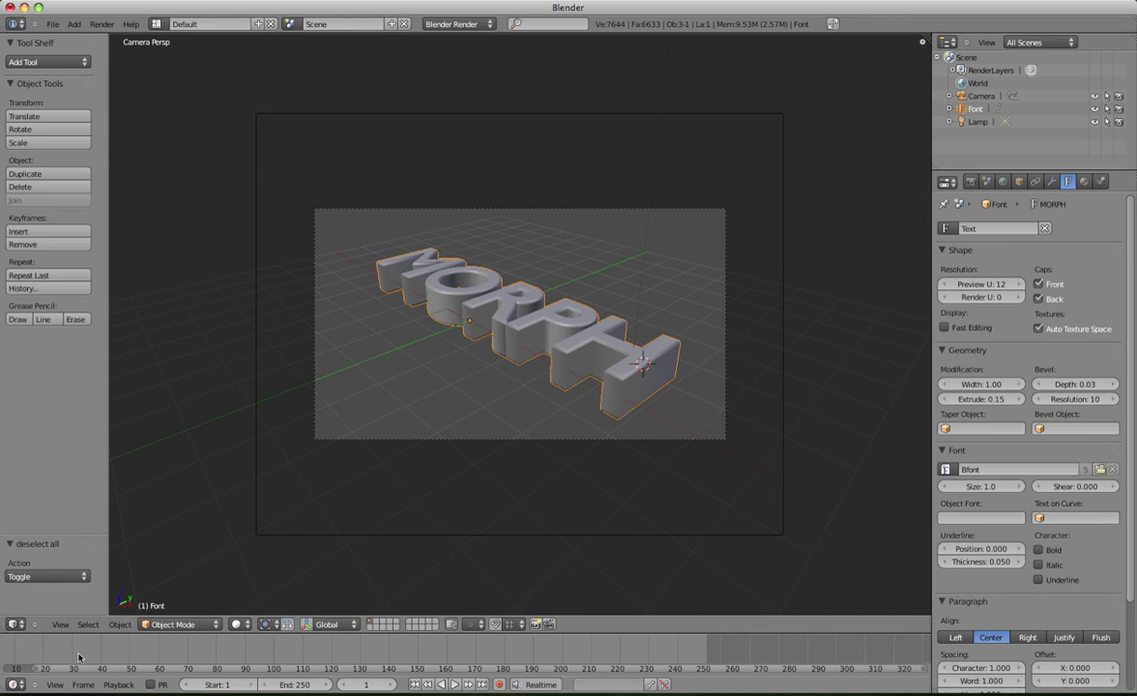
{"action": "left_click", "coordinate": [2, 667]}
{"action": "scroll", "coordinate": [48, 669], "scroll_direction": "up", "scroll_amount": 2, "text": "ctrl"}
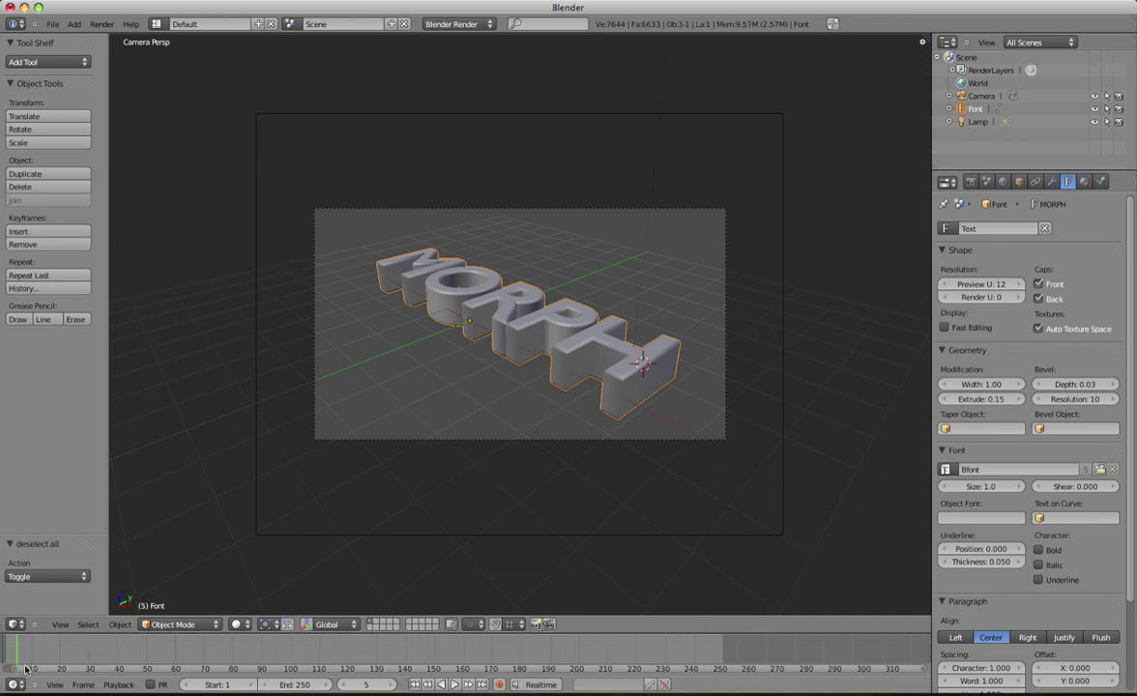
{"action": "left_click_drag", "start_coordinate": [37, 654], "coordinate": [24, 654]}
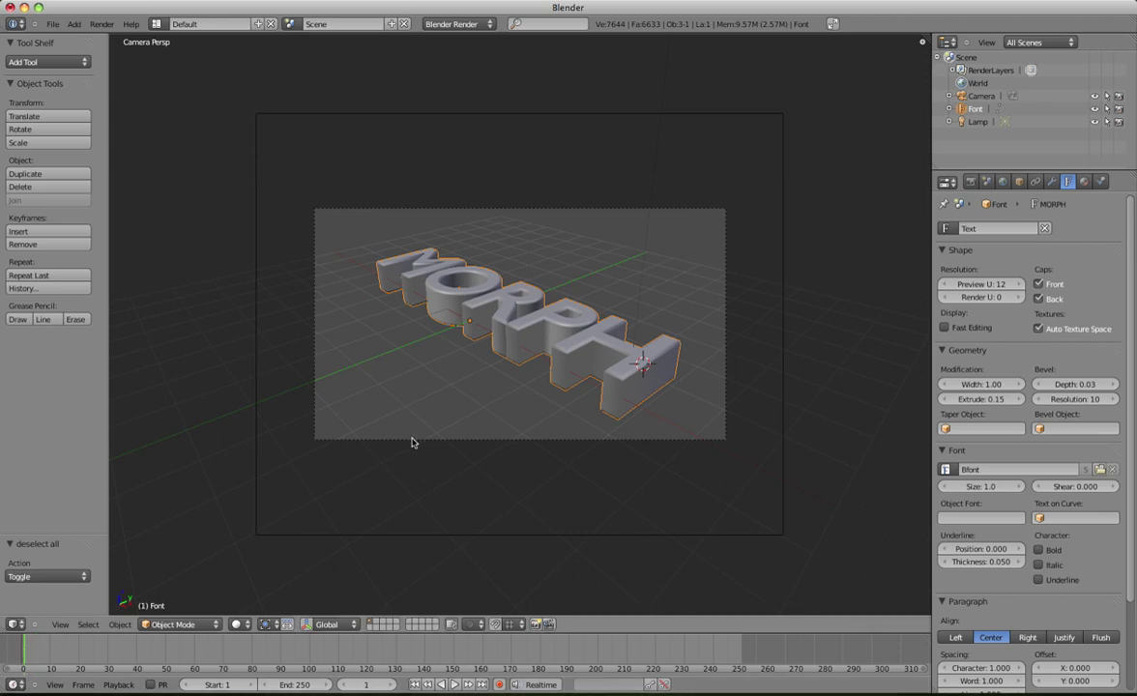
{"action": "left_click", "coordinate": [79, 651]}
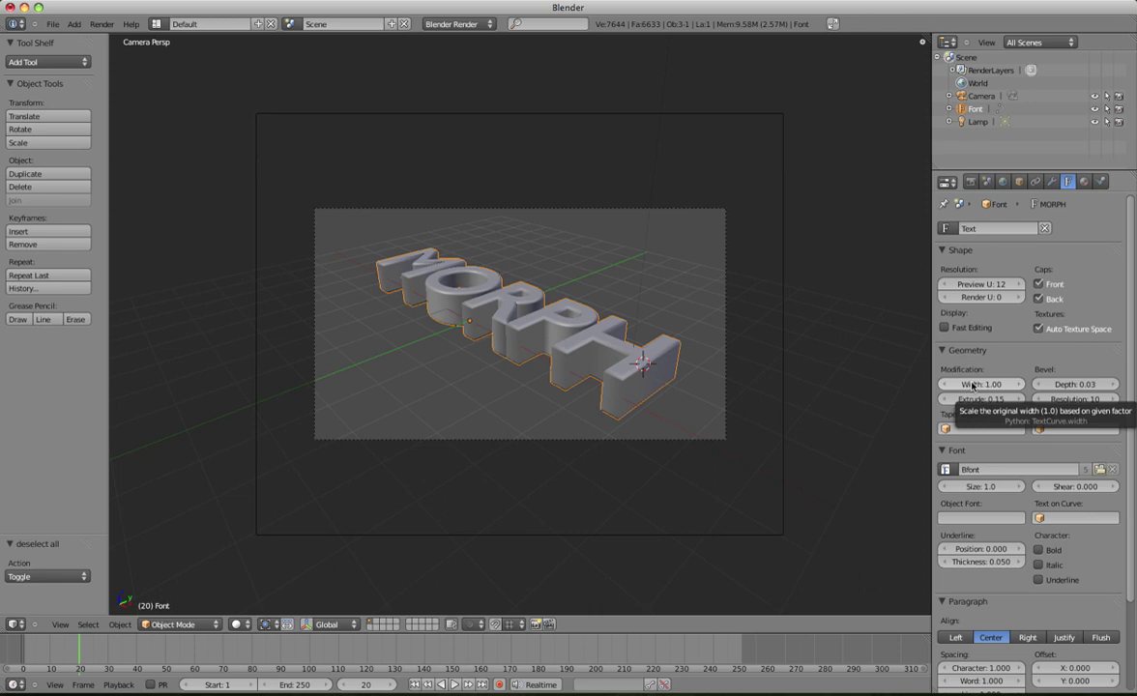
{"action": "key", "text": "i"}
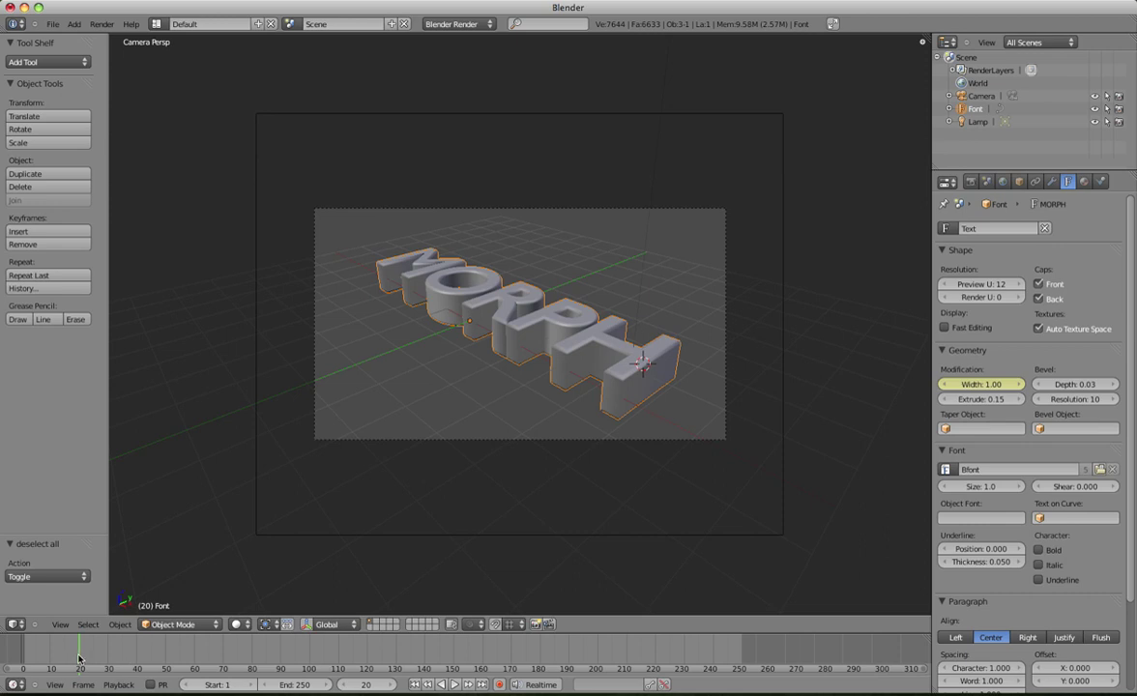
- Keyframe Width 0.53 at frame 1, then scrub to preview the widening animation
{"action": "left_click_drag", "start_coordinate": [79, 659], "coordinate": [25, 659]}
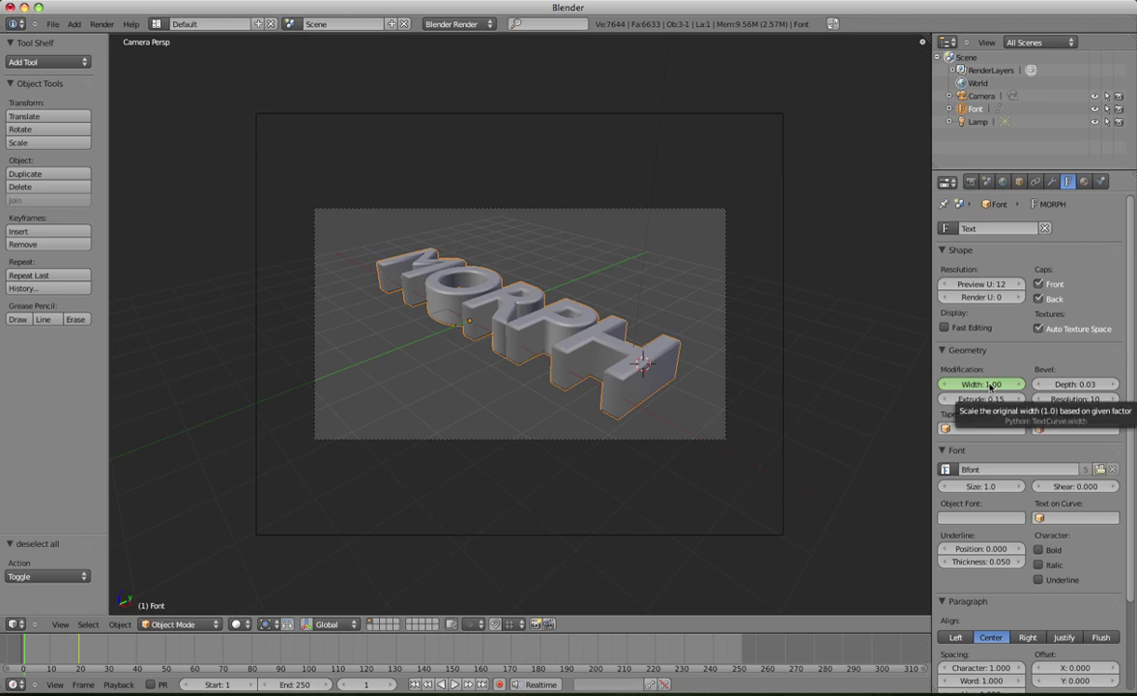
{"action": "mouse_move", "coordinate": [981, 389]}
{"action": "left_mouse_down"}
{"action": "mouse_move", "coordinate": [1007, 388]}
{"action": "mouse_move", "coordinate": [935, 389]}
{"action": "left_mouse_up"}
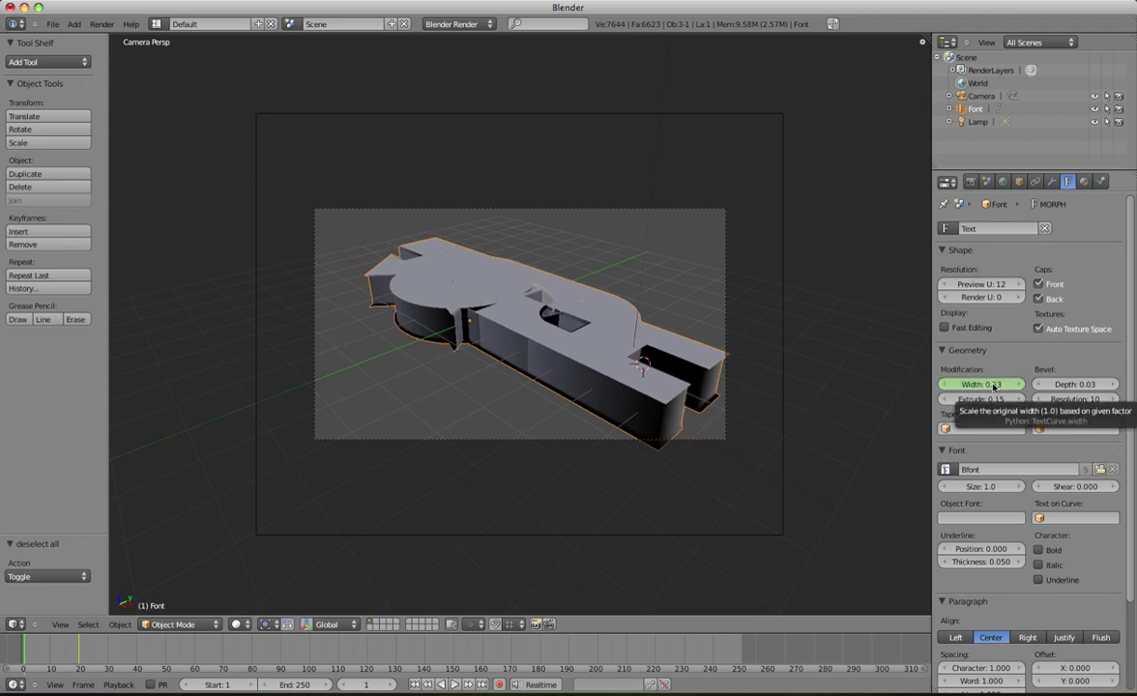
{"action": "key", "text": "i"}
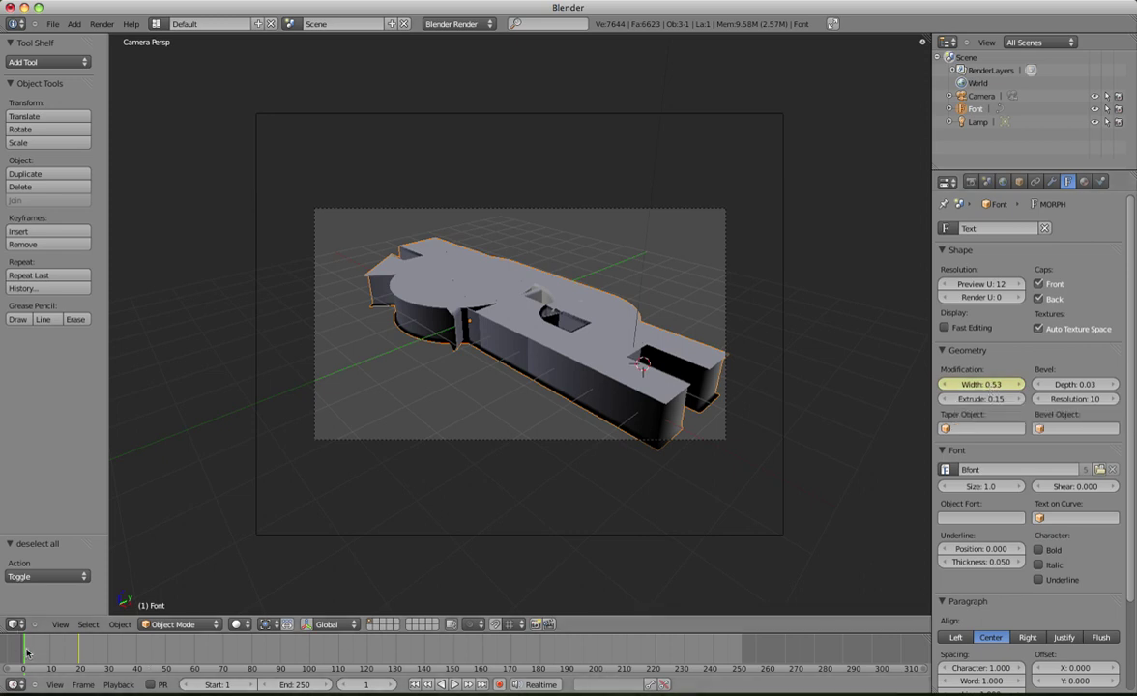
{"action": "mouse_move", "coordinate": [21, 643]}
{"action": "left_mouse_down"}
{"action": "mouse_move", "coordinate": [81, 654]}
{"action": "mouse_move", "coordinate": [24, 659]}
{"action": "left_mouse_up"}
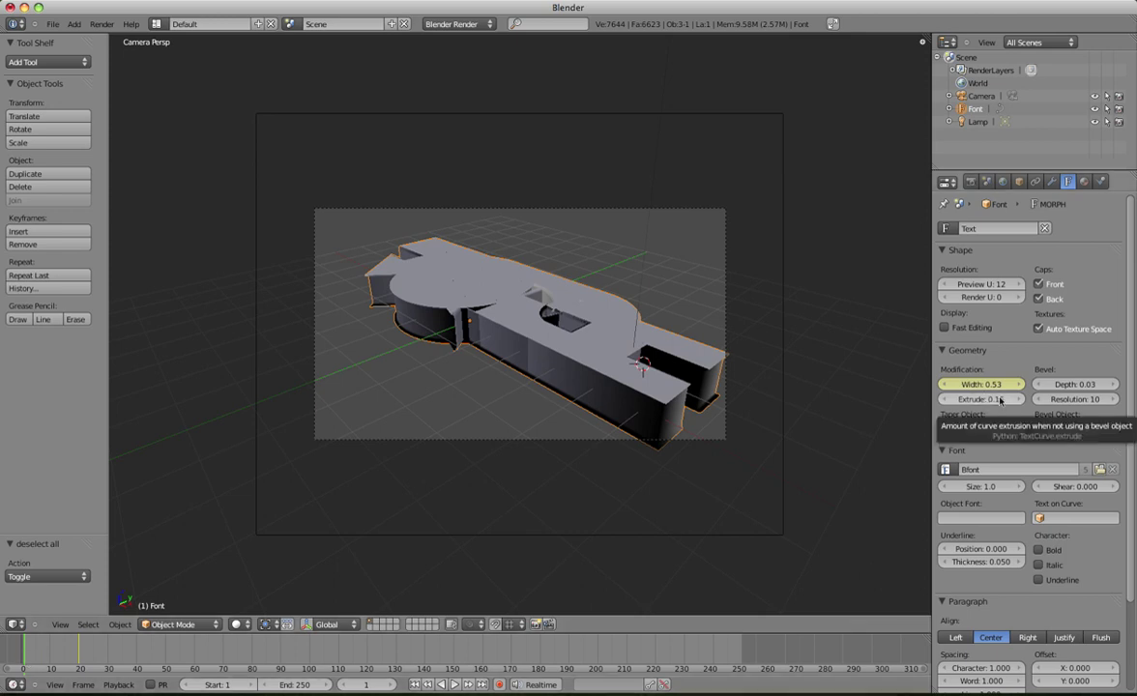
{"action": "scroll", "coordinate": [1076, 537], "scroll_direction": "down", "scroll_amount": 4}
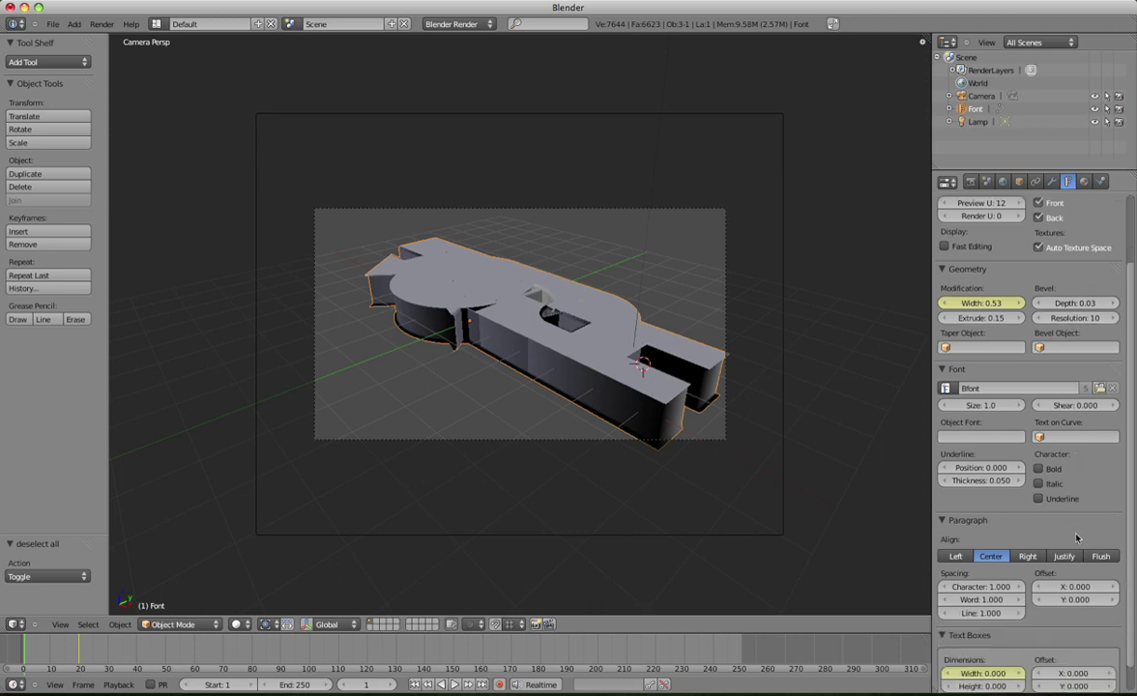